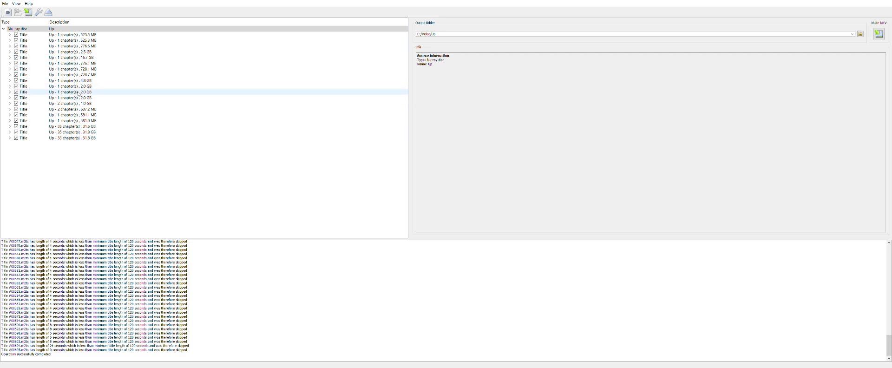
# Exclude every title of the Up disc from the rip except the first of the two 35-chapter, 31.8 GB titles
pyautogui.click(16, 35)
pyautogui.click(16, 40)
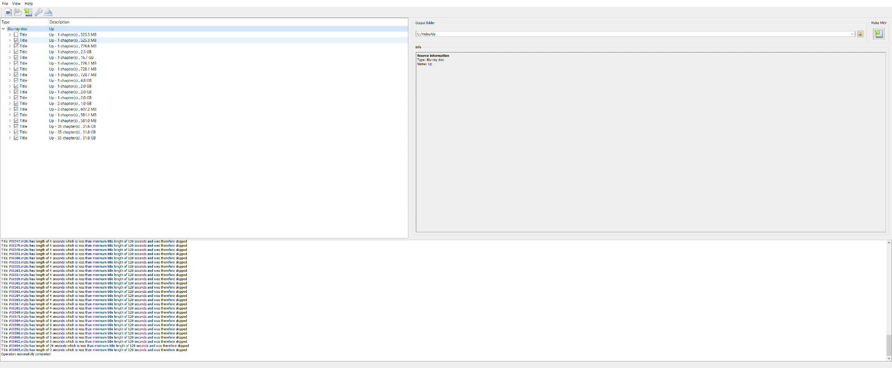
pyautogui.click(16, 46)
pyautogui.click(16, 52)
pyautogui.click(16, 57)
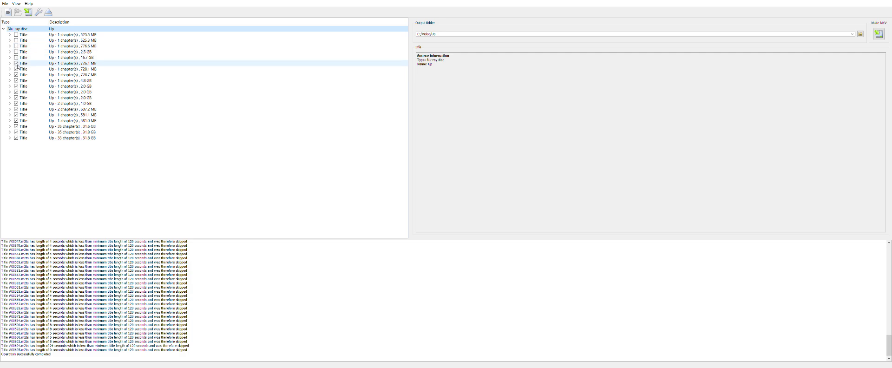
pyautogui.click(17, 63)
pyautogui.click(16, 68)
pyautogui.click(16, 75)
pyautogui.click(17, 81)
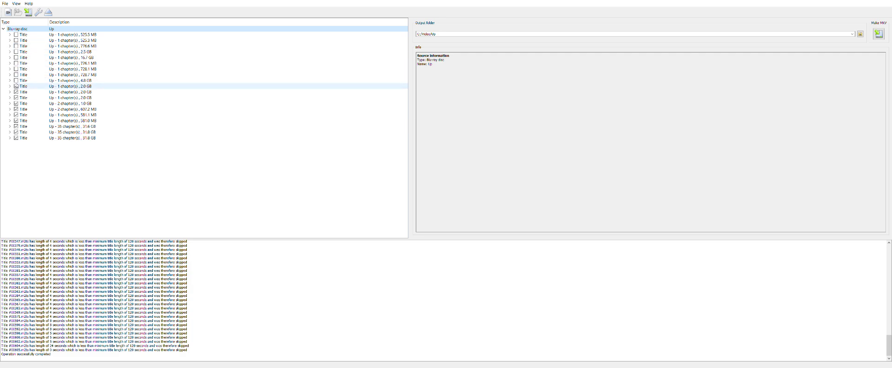
pyautogui.click(16, 92)
pyautogui.click(16, 98)
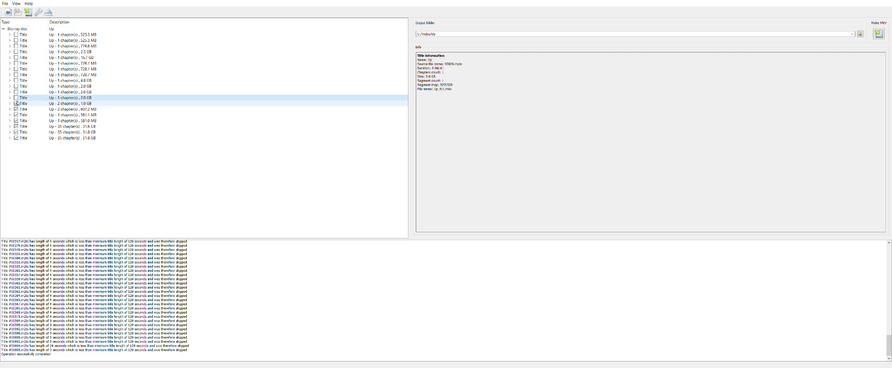
pyautogui.click(16, 103)
pyautogui.click(16, 109)
pyautogui.click(16, 114)
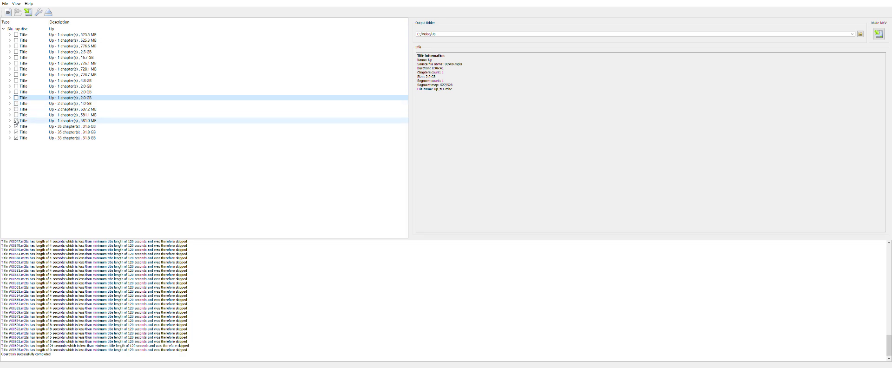
pyautogui.click(16, 121)
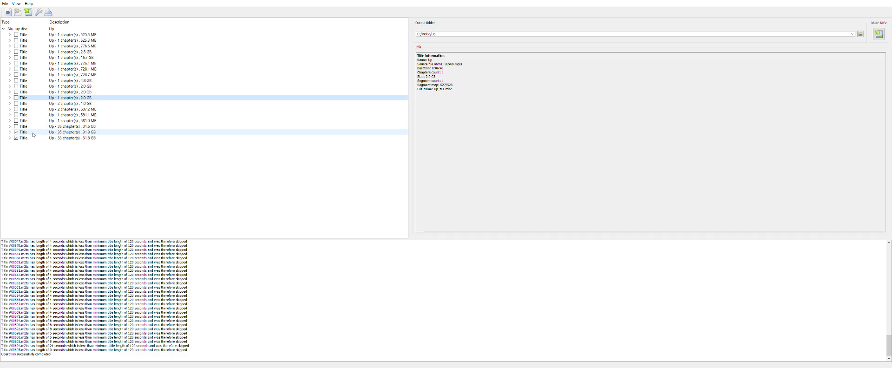
pyautogui.click(17, 138)
pyautogui.doubleClick(64, 133)
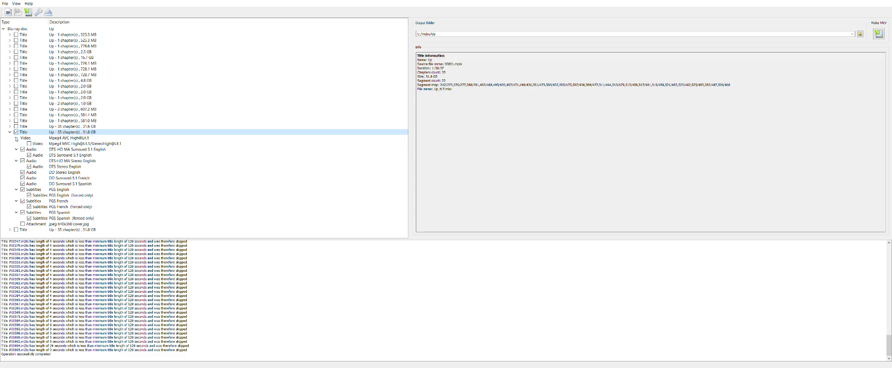
pyautogui.doubleClick(61, 133)
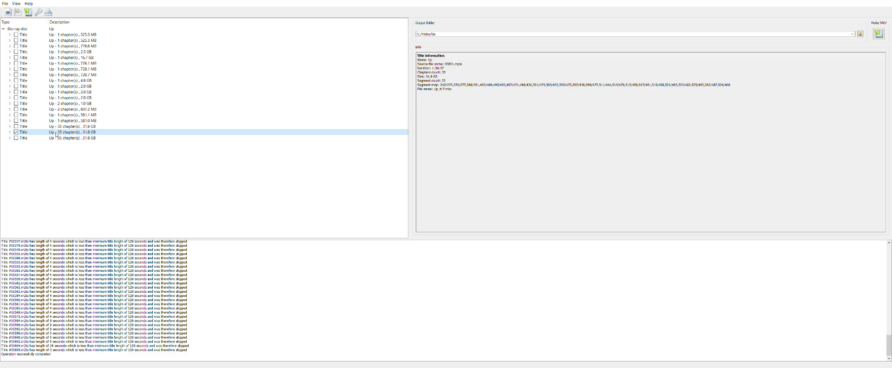
pyautogui.doubleClick(56, 134)
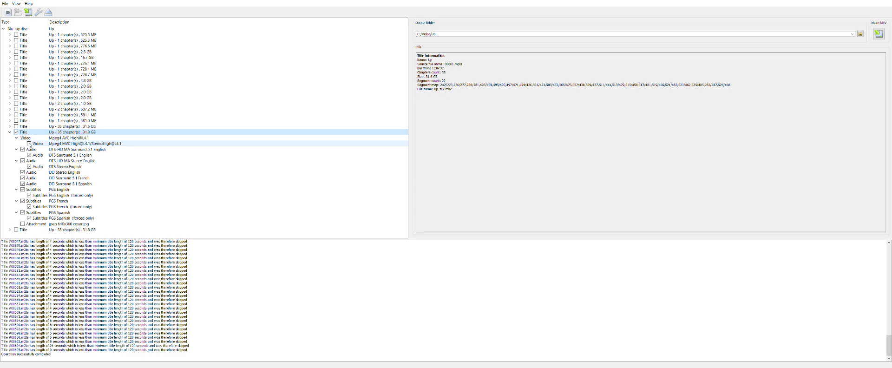
pyautogui.click(30, 144)
pyautogui.click(29, 144)
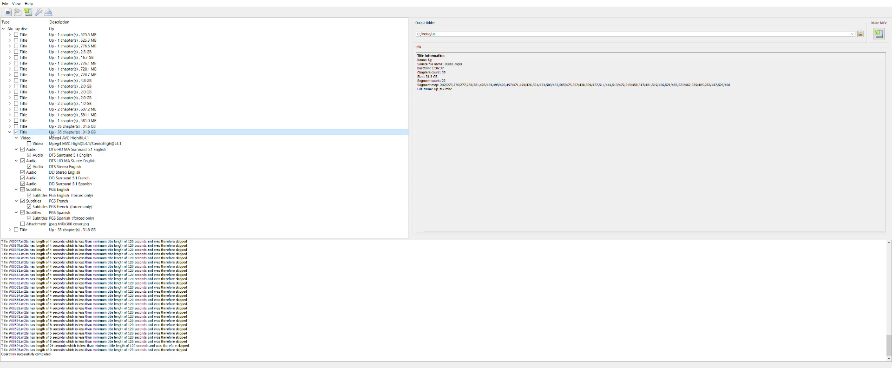
pyautogui.doubleClick(61, 134)
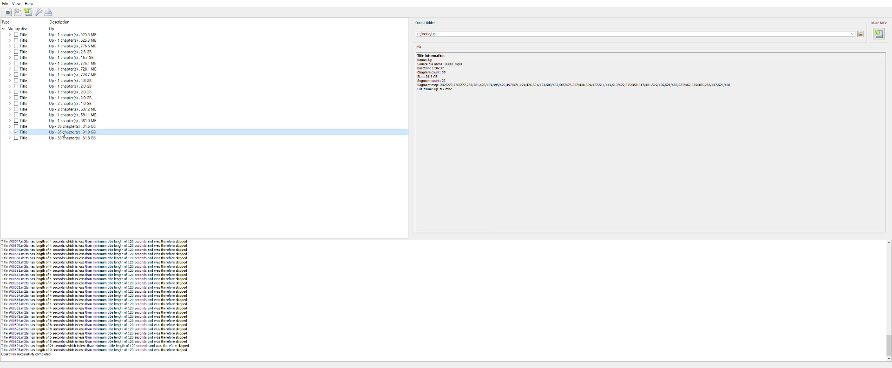
# Include the Mpeg4 MVC 3D video track and the cover.jpg attachment in the kept 31.8 GB title
pyautogui.doubleClick(63, 134)
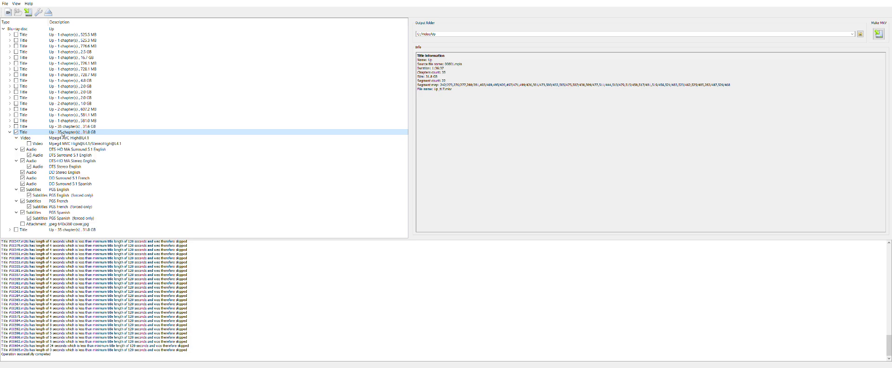
pyautogui.click(29, 144)
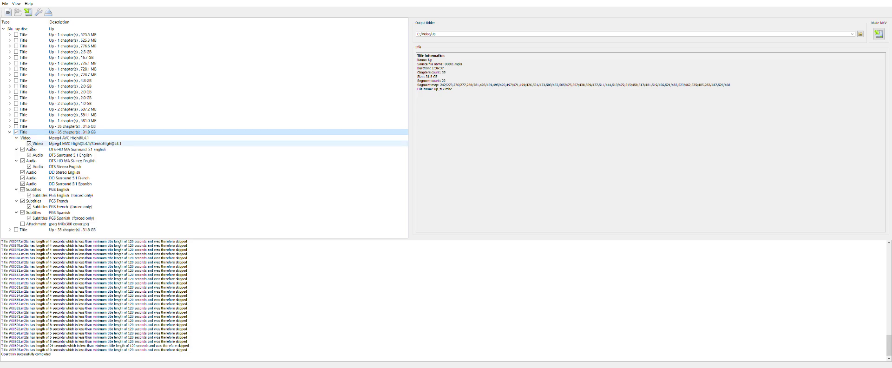
pyautogui.click(22, 225)
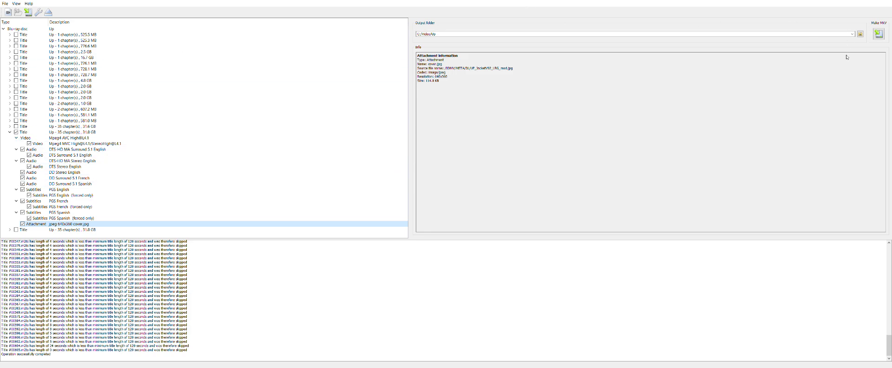
pyautogui.click(805, 36)
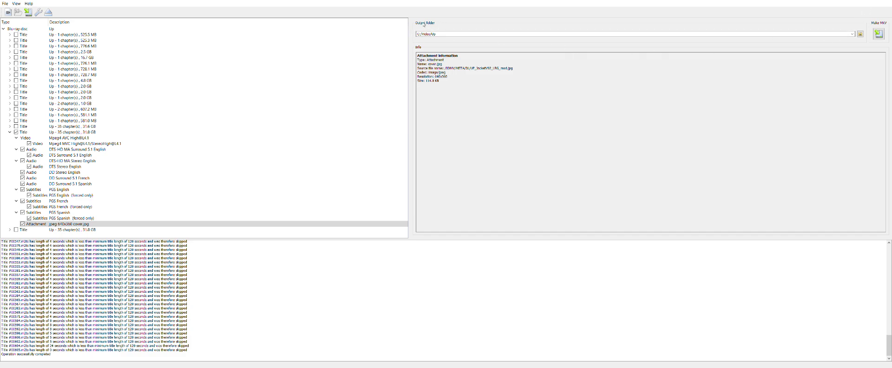
pyautogui.click(446, 36)
pyautogui.click(743, 33)
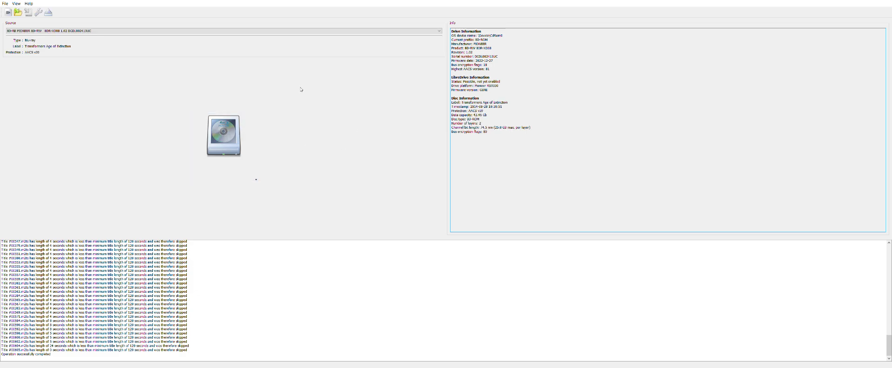
# Open the Transformers Age of Extinction Blu-ray disc and include the Mpeg4 MVC 3D video track in its title
pyautogui.click(225, 132)
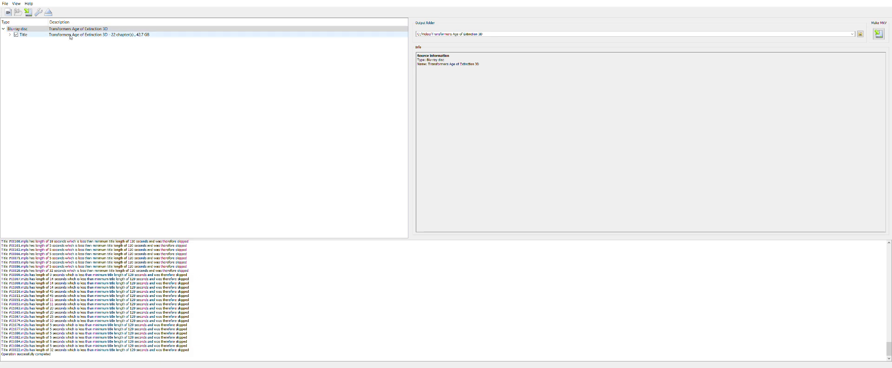
pyautogui.doubleClick(71, 35)
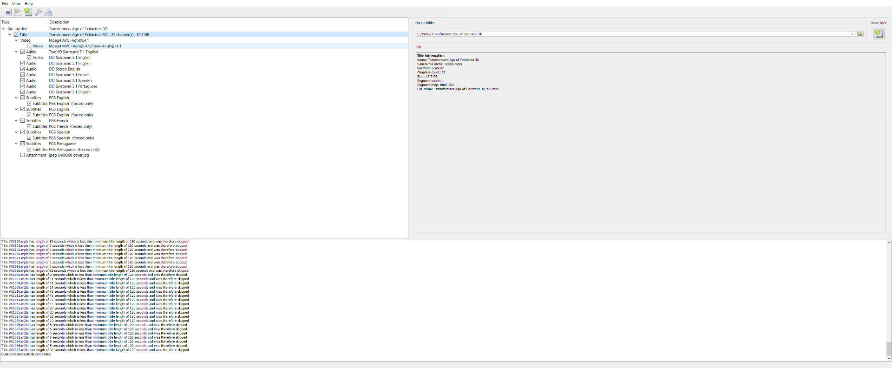
pyautogui.click(29, 46)
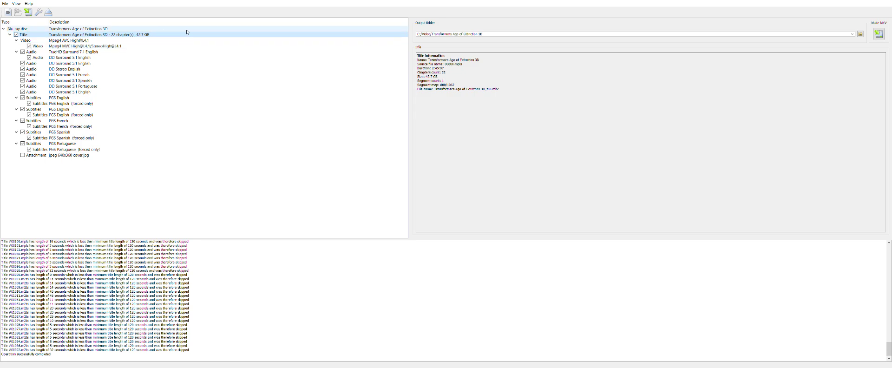